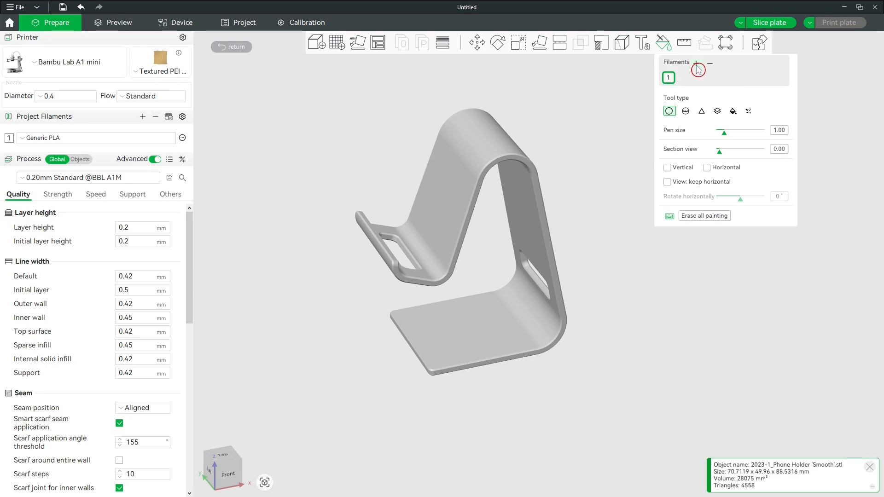
Add a yellow and a red filament to the project and open the colour choices for the yellow one without changing them.
click(697, 63)
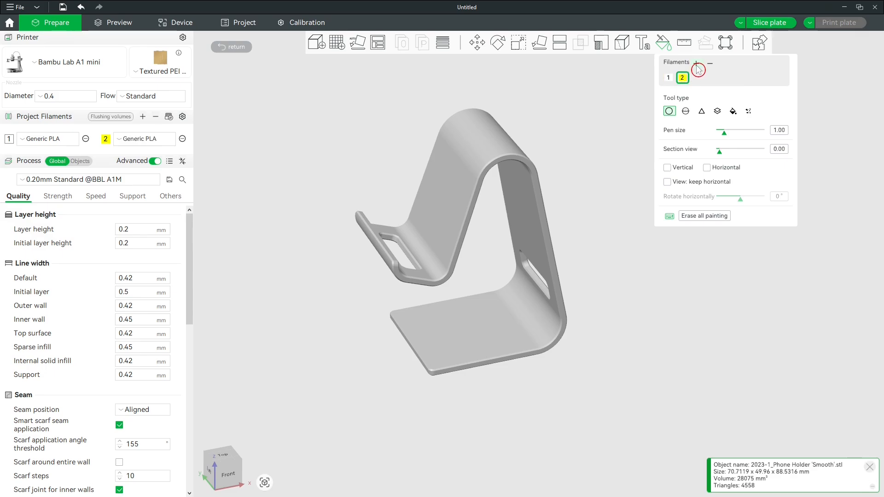
click(697, 63)
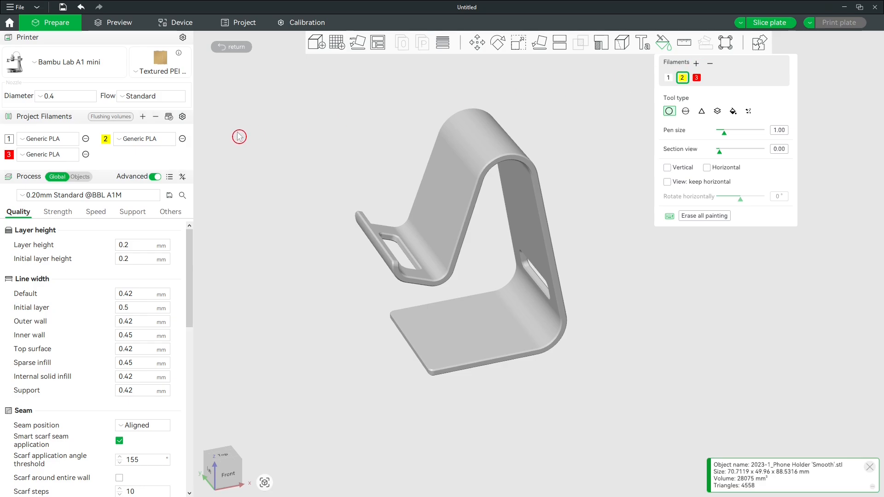
click(106, 140)
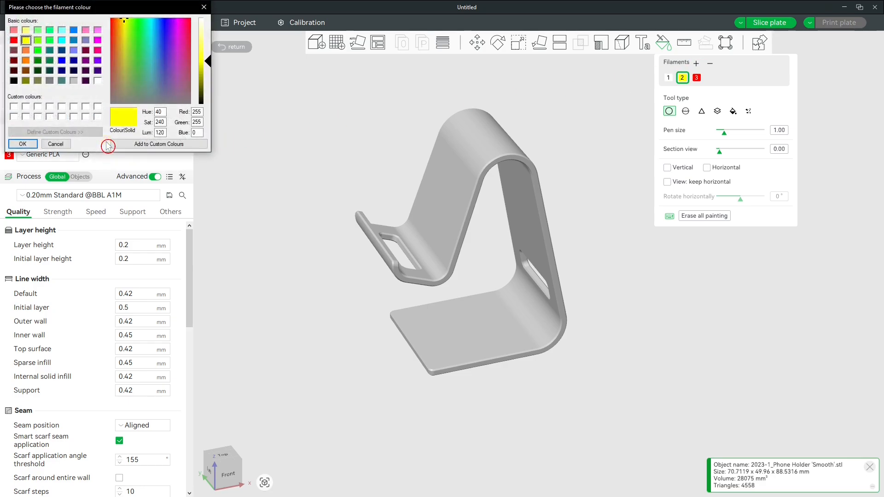
click(55, 144)
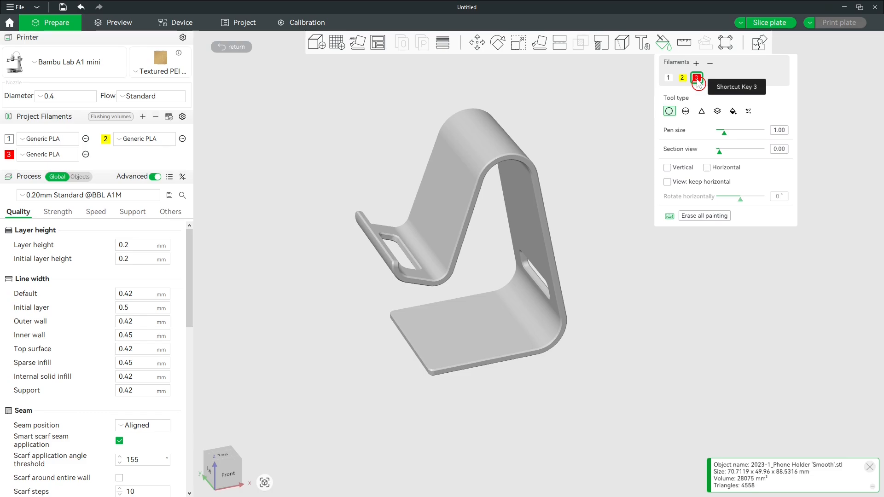
Paint the phone holder's upper bend with red filament 3, using the Circle brush at pen size 8.00.
click(670, 112)
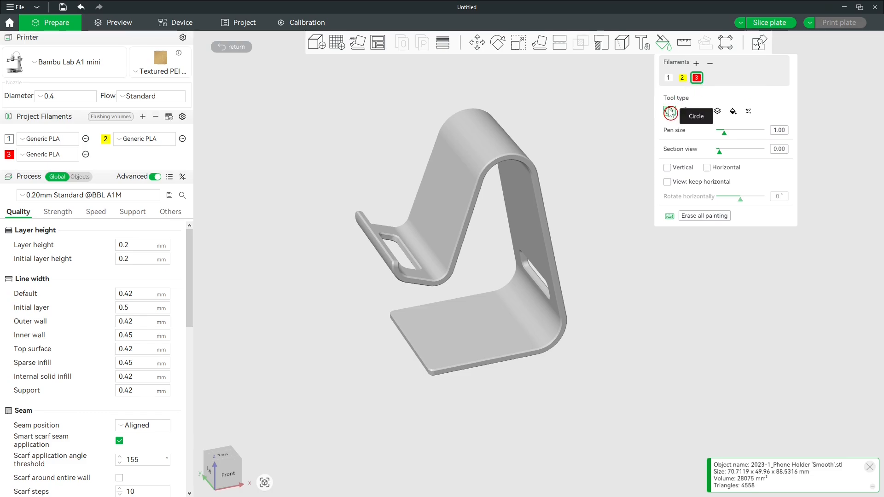
click(724, 136)
drag(726, 138, 764, 137)
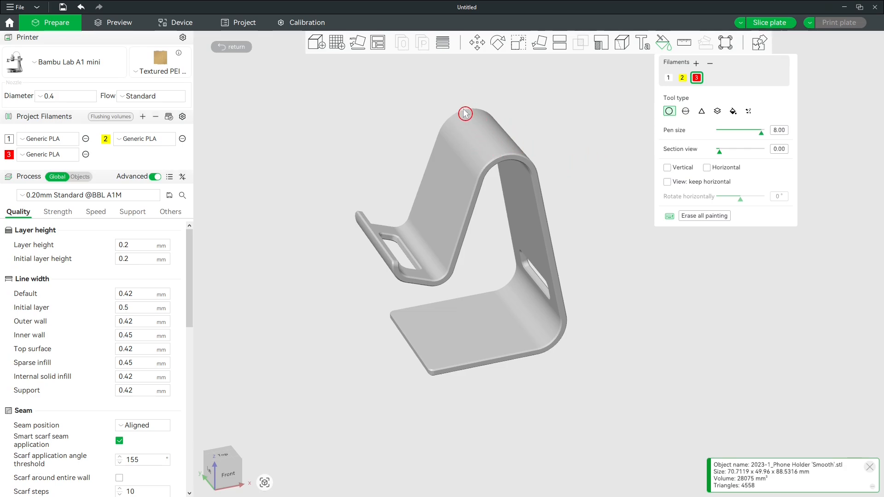
drag(468, 112, 503, 161)
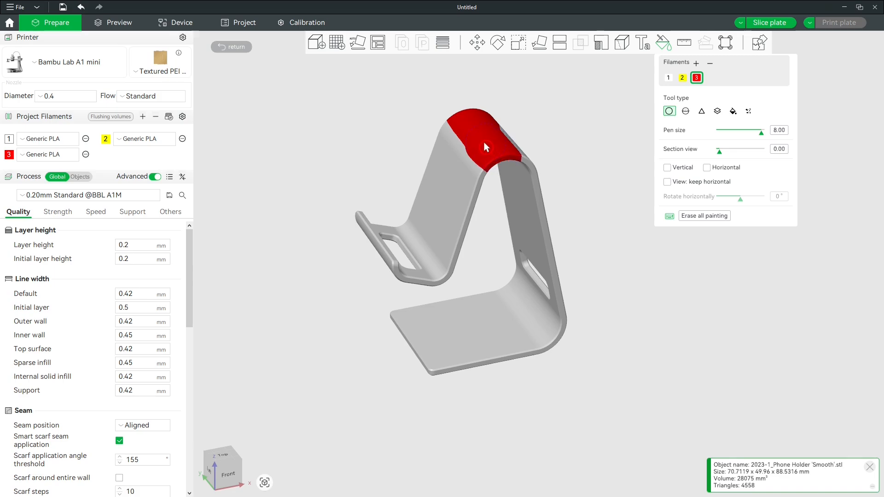
mouse_move(494, 266)
mouse_down()
mouse_move(489, 239)
mouse_move(481, 250)
mouse_move(495, 263)
mouse_move(479, 268)
mouse_up()
drag(504, 176, 506, 133)
mouse_move(577, 161)
mouse_down()
mouse_move(574, 176)
mouse_move(576, 156)
mouse_move(586, 178)
mouse_up()
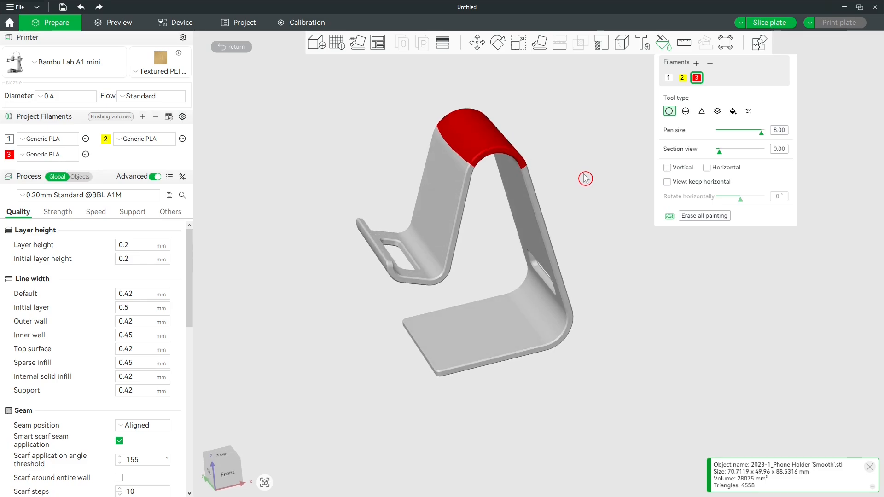
Paint the holder's rear leg and the area around its slot with filament 3, using the Sphere brush.
click(686, 115)
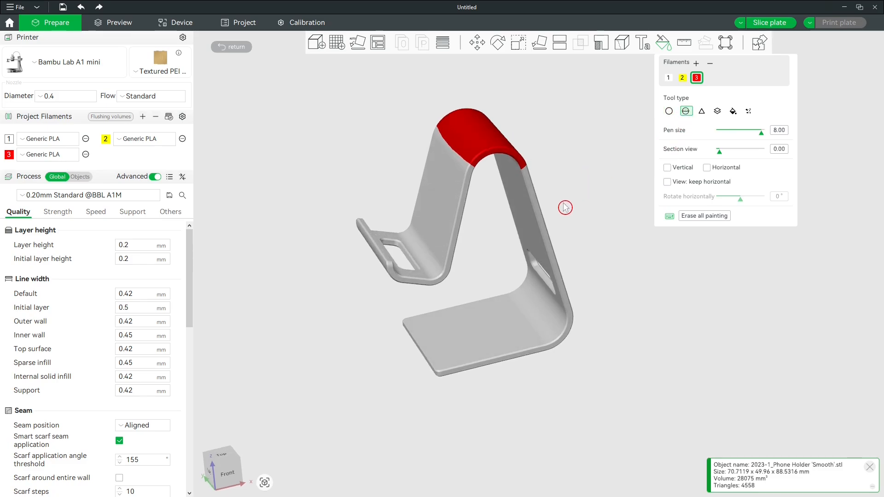
mouse_move(583, 239)
mouse_down()
mouse_move(542, 212)
mouse_move(511, 234)
mouse_move(529, 210)
mouse_move(497, 224)
mouse_up()
click(542, 211)
mouse_move(470, 265)
mouse_down()
mouse_move(494, 253)
mouse_move(558, 251)
mouse_move(510, 197)
mouse_move(525, 193)
mouse_move(529, 278)
mouse_move(539, 291)
mouse_move(578, 293)
mouse_up()
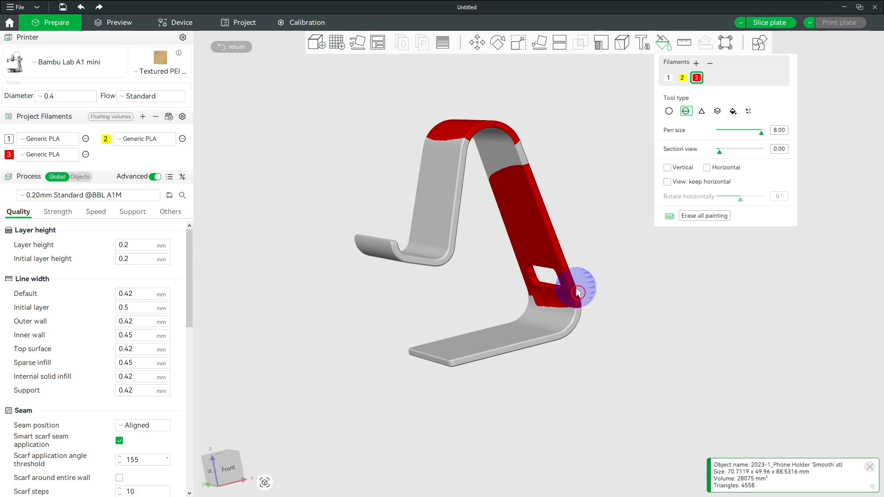
Cut into the model with the section view at 0.34, align the cut to the current view and set it to 0.23.
drag(606, 209, 580, 221)
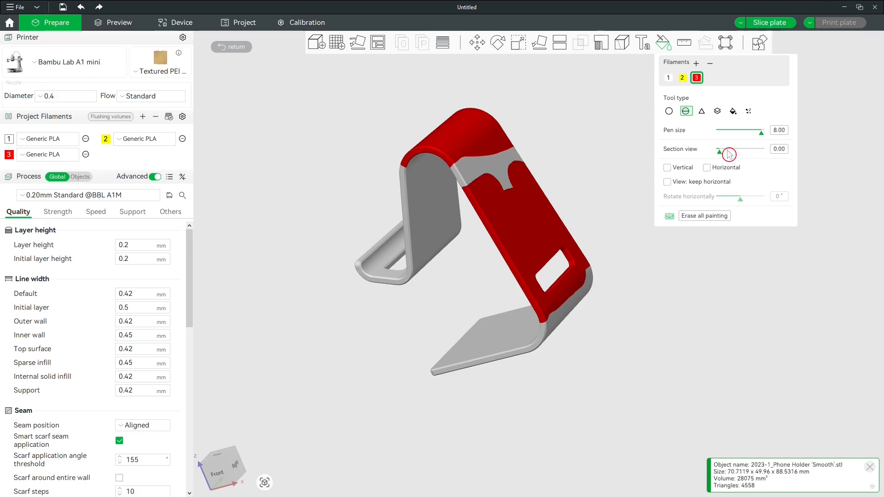
drag(721, 156, 736, 157)
drag(598, 152, 592, 181)
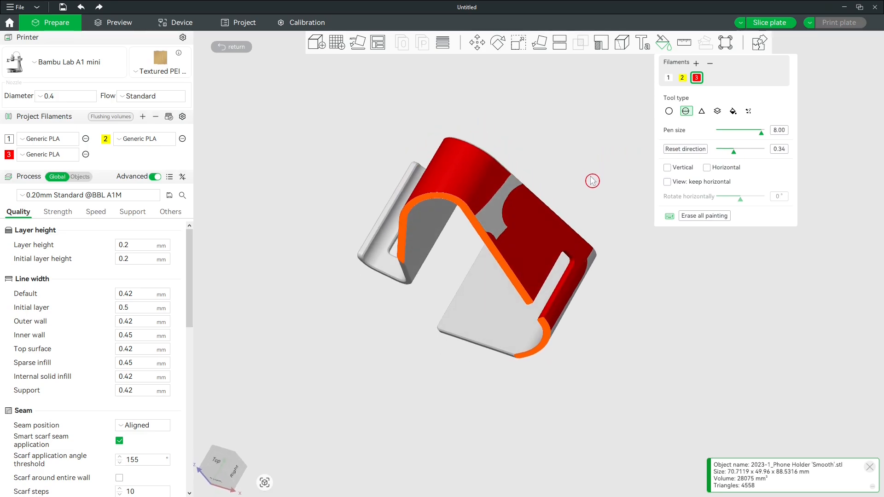
click(682, 150)
drag(734, 153, 731, 158)
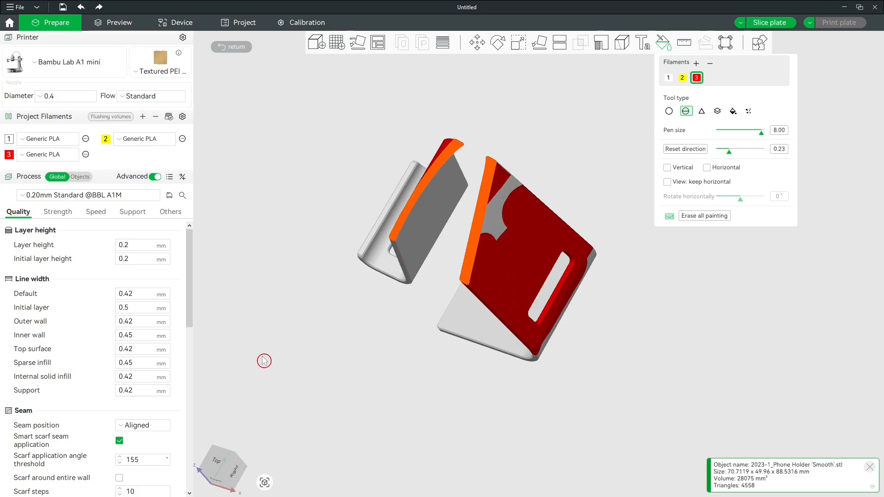
View the cut from other directions, realign the section direction with the front view and set the section view to 0.14.
click(217, 464)
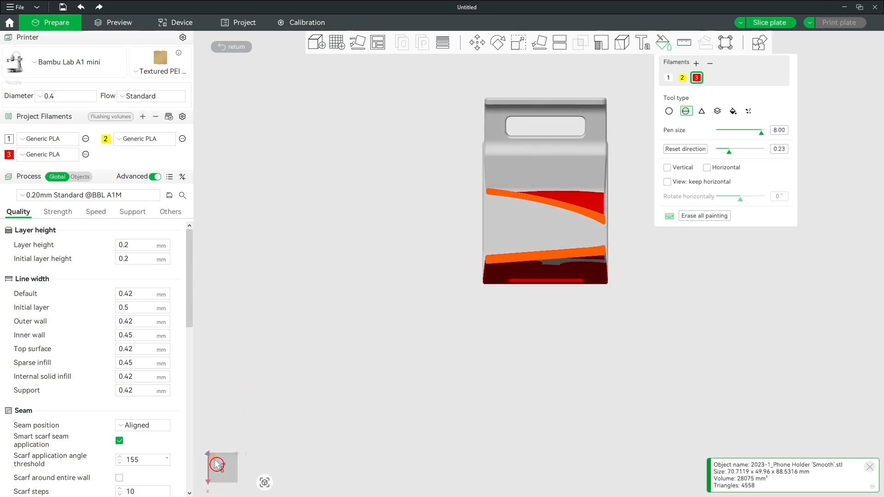
drag(494, 431, 555, 404)
drag(326, 228, 313, 238)
click(213, 454)
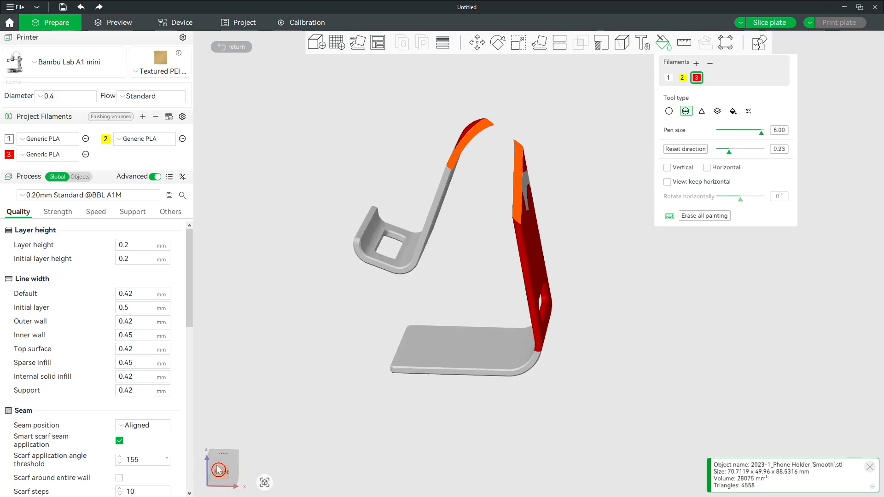
click(685, 155)
drag(622, 234, 597, 256)
mouse_move(726, 154)
mouse_down()
mouse_move(750, 156)
mouse_move(726, 157)
mouse_up()
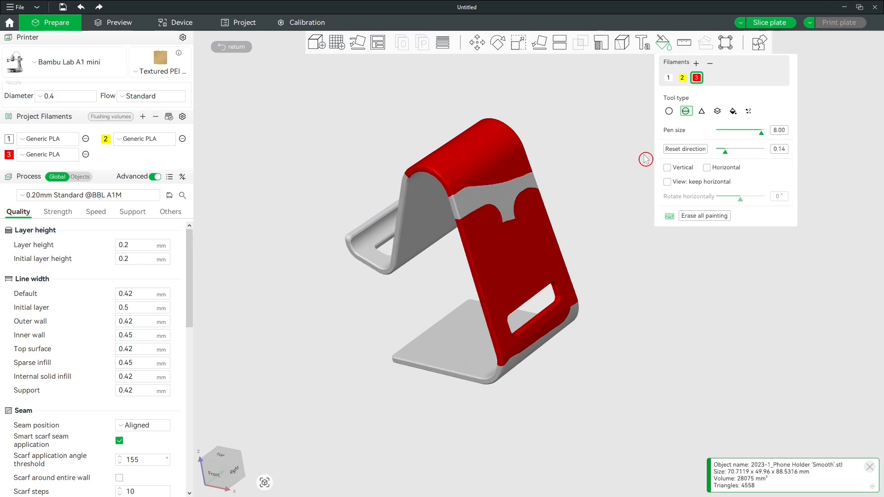
Paint vertically constrained red strokes on the base plate and erase all painting from the model.
click(667, 168)
mouse_move(416, 322)
mouse_down()
mouse_move(433, 351)
mouse_move(444, 352)
mouse_move(444, 337)
mouse_up()
click(233, 469)
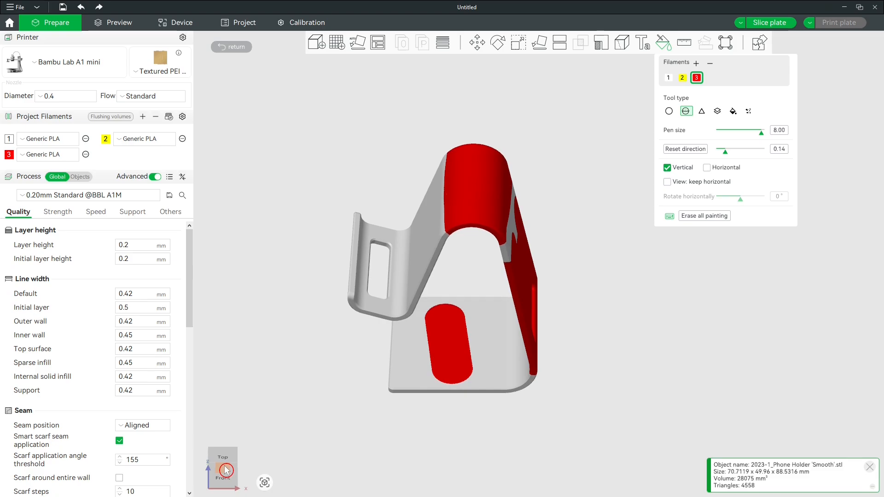
mouse_move(496, 362)
mouse_down()
mouse_move(499, 322)
mouse_move(488, 361)
mouse_move(469, 361)
mouse_move(575, 299)
mouse_up()
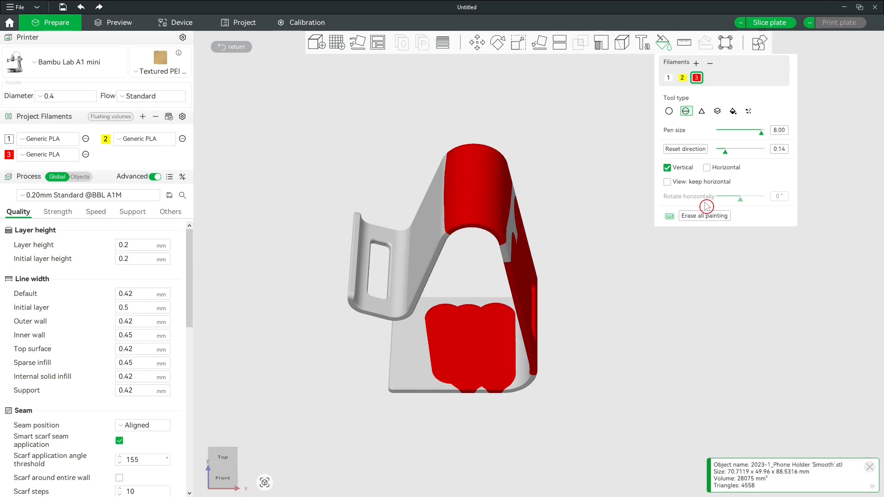
click(703, 216)
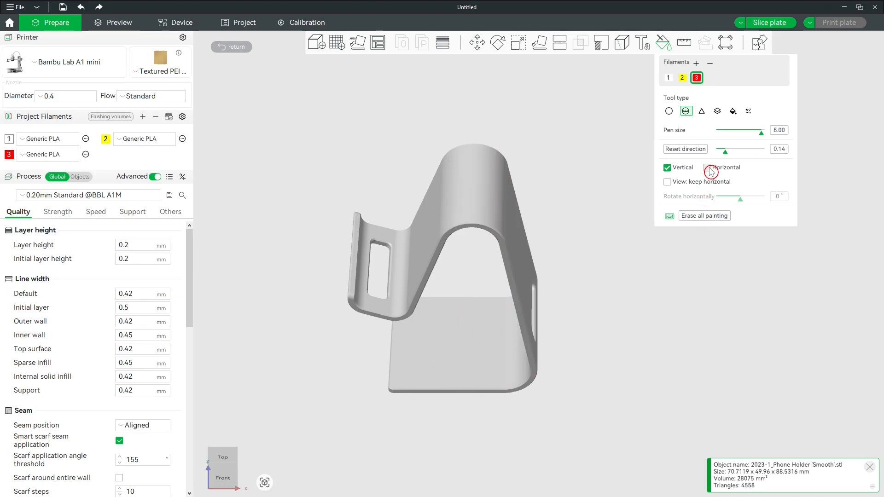
Paint horizontally constrained red bands across the base plate and the upper bend, and erase all painting again.
mouse_move(442, 343)
mouse_down()
mouse_move(484, 343)
mouse_move(405, 348)
mouse_move(529, 340)
mouse_move(536, 323)
mouse_up()
mouse_move(500, 213)
mouse_down()
mouse_move(428, 194)
mouse_move(415, 212)
mouse_up()
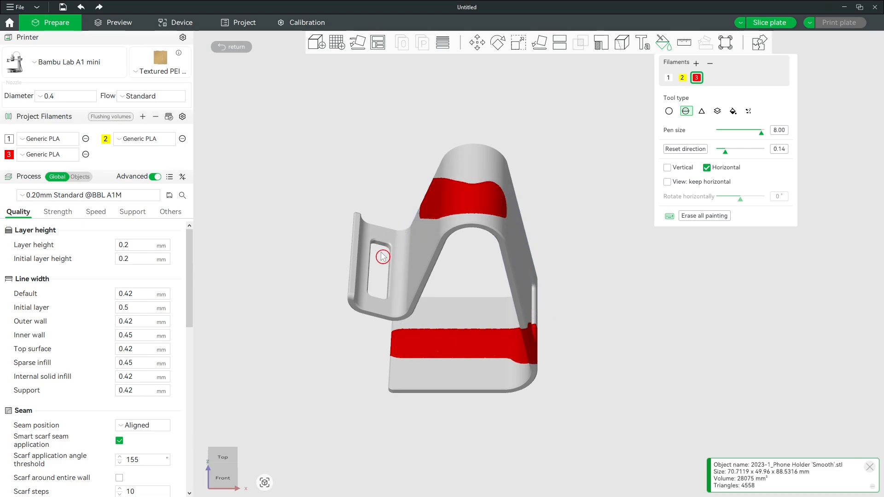
mouse_move(360, 257)
mouse_down()
mouse_move(401, 263)
mouse_move(355, 262)
mouse_move(352, 247)
mouse_move(375, 251)
mouse_up()
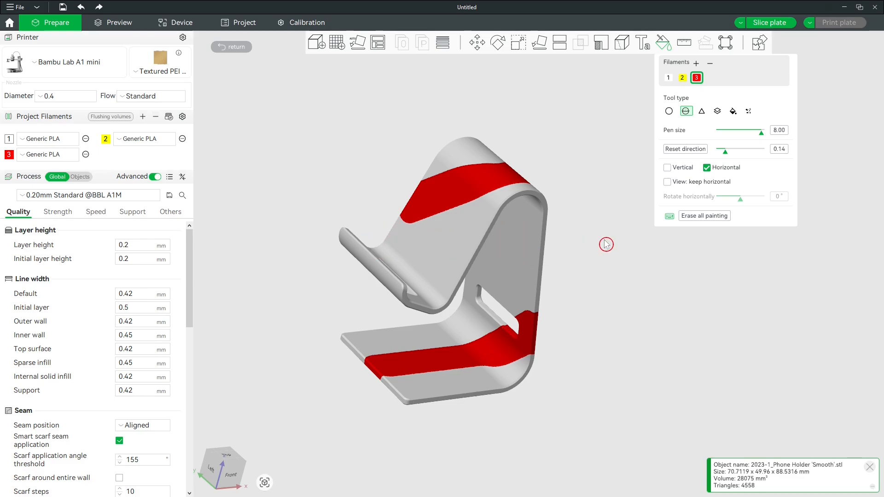
click(701, 216)
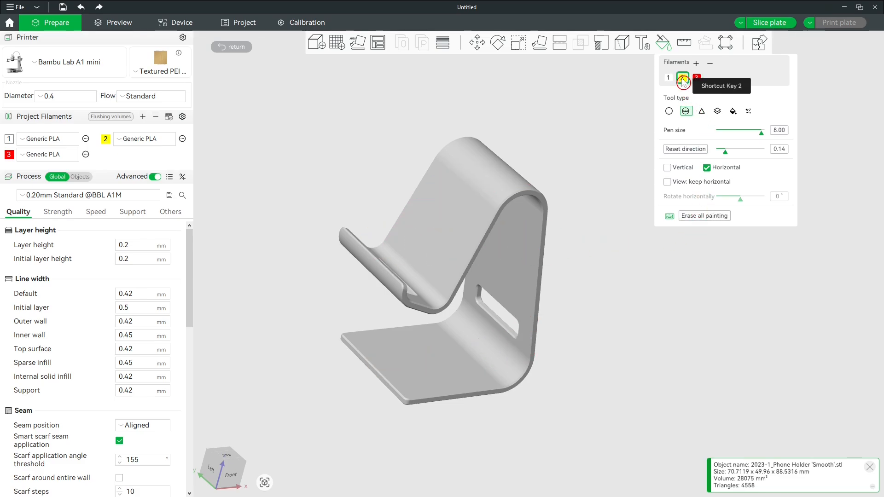
Paint both triangles of the flat backrest face with yellow filament 2, using the Triangle tool.
click(703, 112)
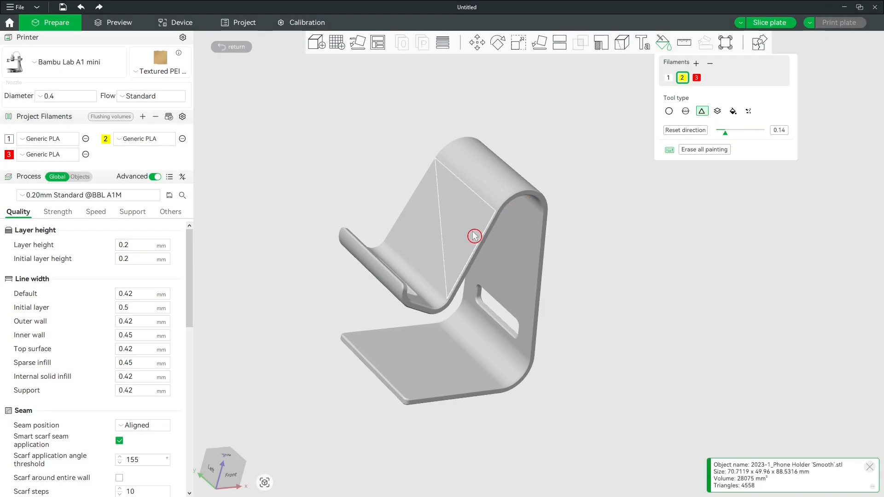
click(474, 236)
click(434, 235)
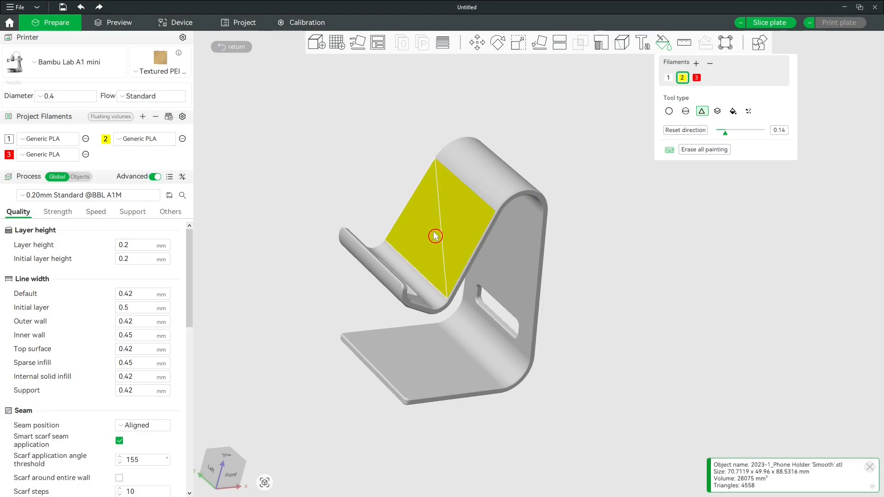
Inspect the model's interior by varying the section view up to 0.48, and return it to 0.00.
mouse_move(671, 152)
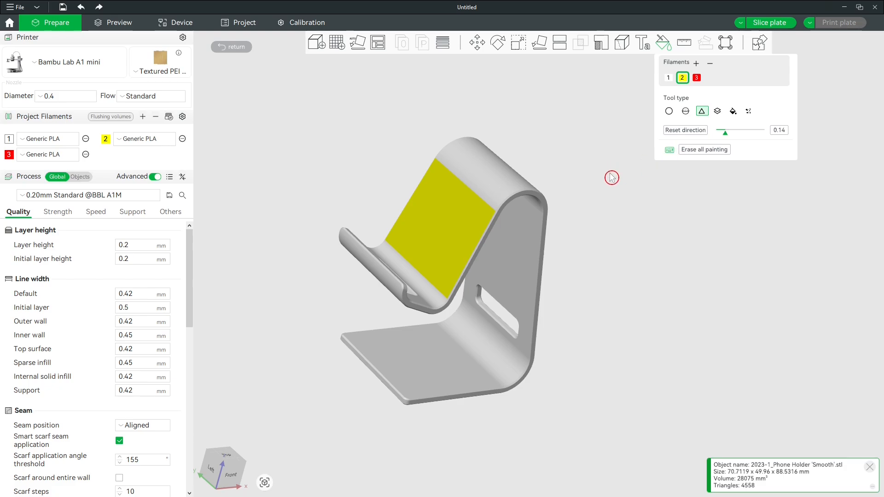
alt+scroll(582, 190, up, 5)
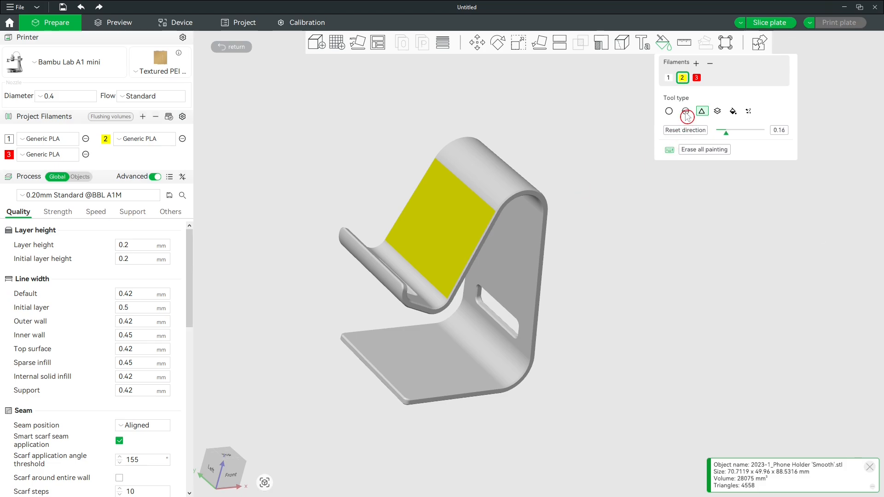
drag(733, 135, 741, 137)
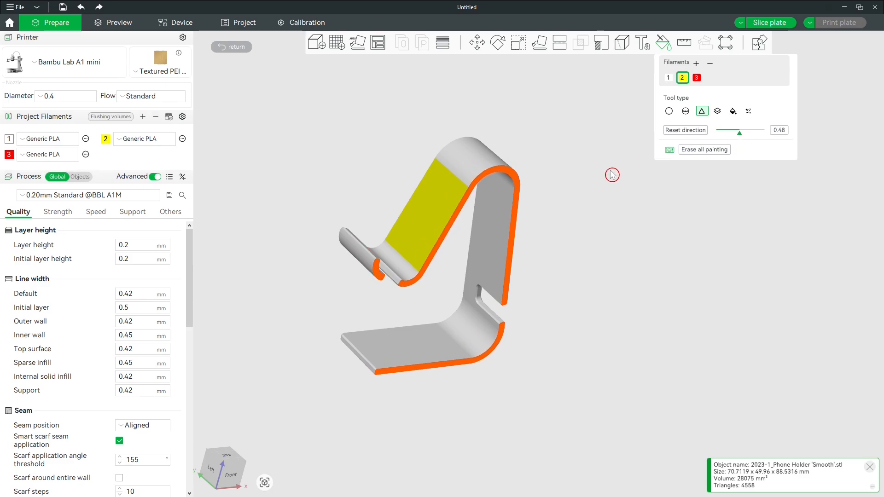
alt+scroll(595, 181, down, 13)
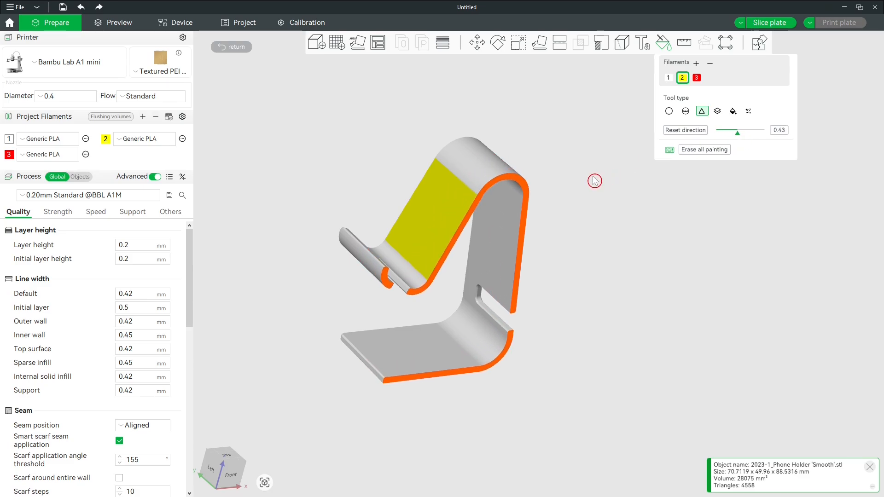
drag(736, 137, 719, 137)
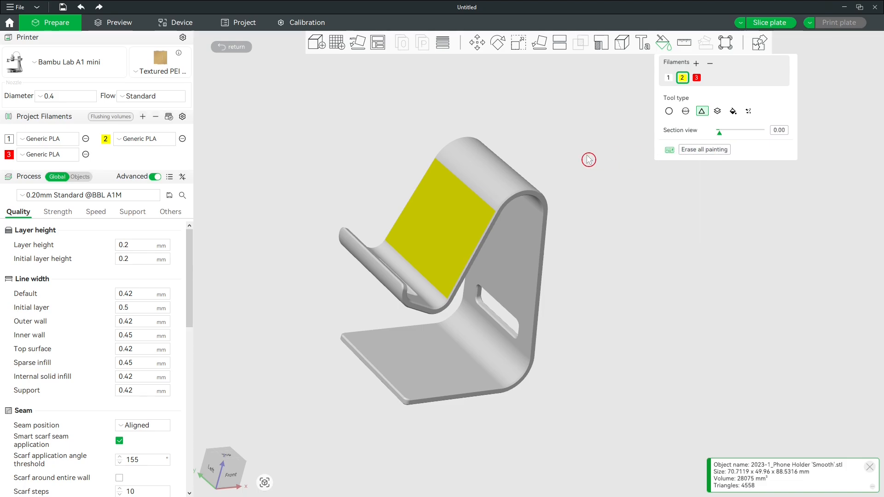
Show the wireframe to paint narrow triangles along the backrest's edge with filament 2, and hide the wireframe again.
key(alt+shift+Return)
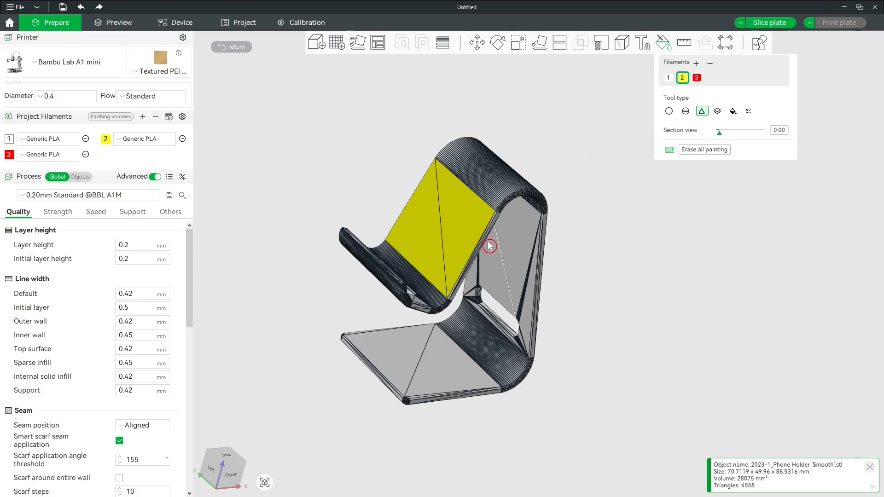
scroll(477, 192, up, 5)
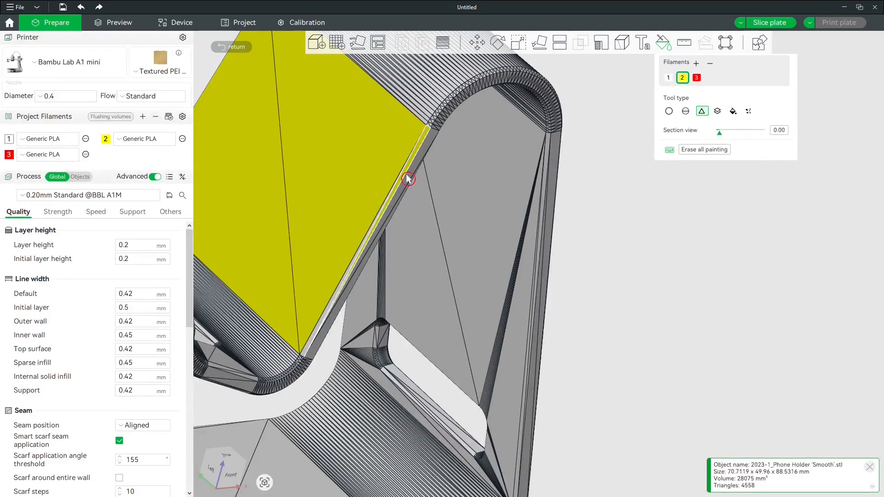
scroll(355, 250, up, 3)
click(258, 261)
mouse_move(399, 256)
middle_down()
mouse_move(486, 248)
mouse_move(539, 230)
middle_up()
click(395, 271)
scroll(444, 290, down, 10)
middle_drag(664, 275, 638, 259)
key(alt+shift+Return)
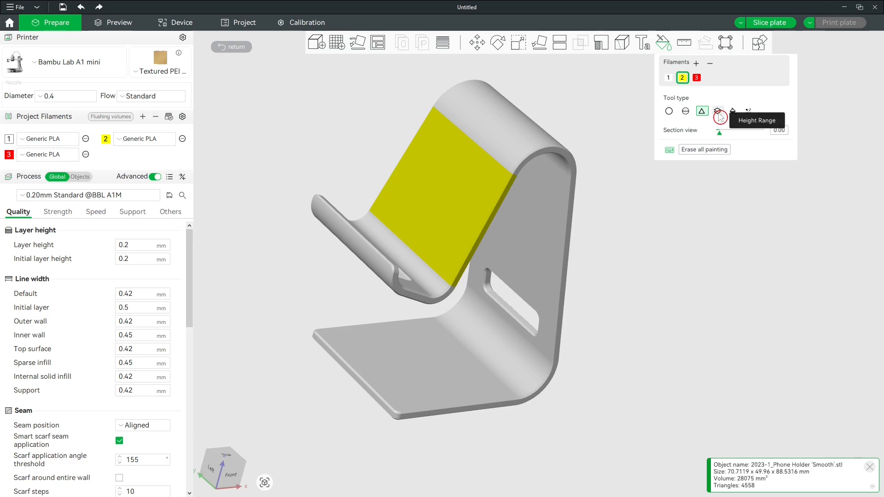
Paint a yellow band across the lower rear leg with the Height Range tool at 8.00, and select filament 3.
click(718, 111)
drag(721, 135, 752, 136)
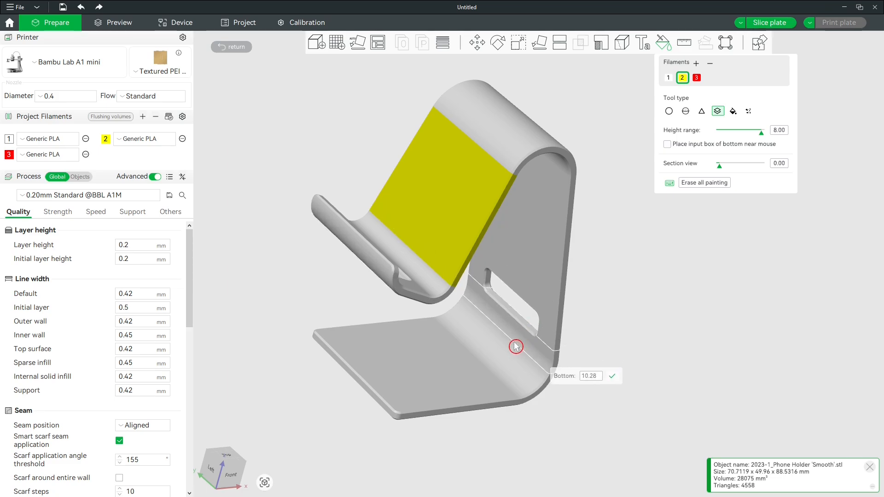
click(517, 341)
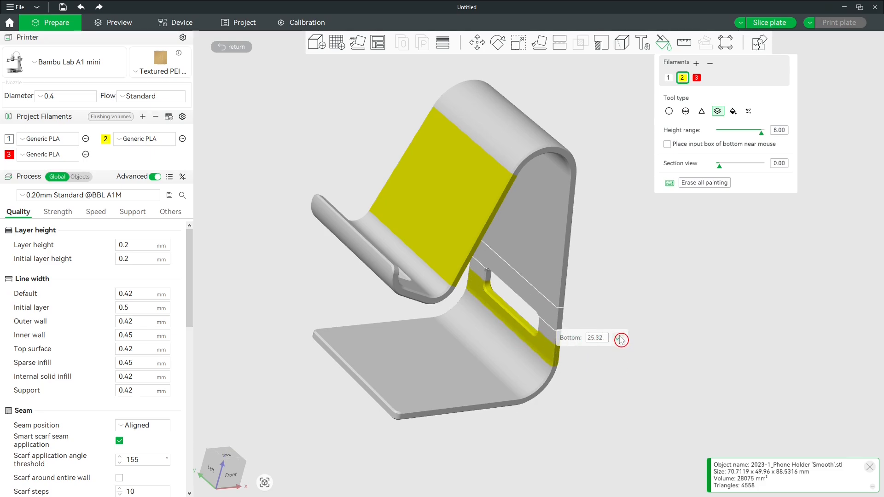
click(696, 78)
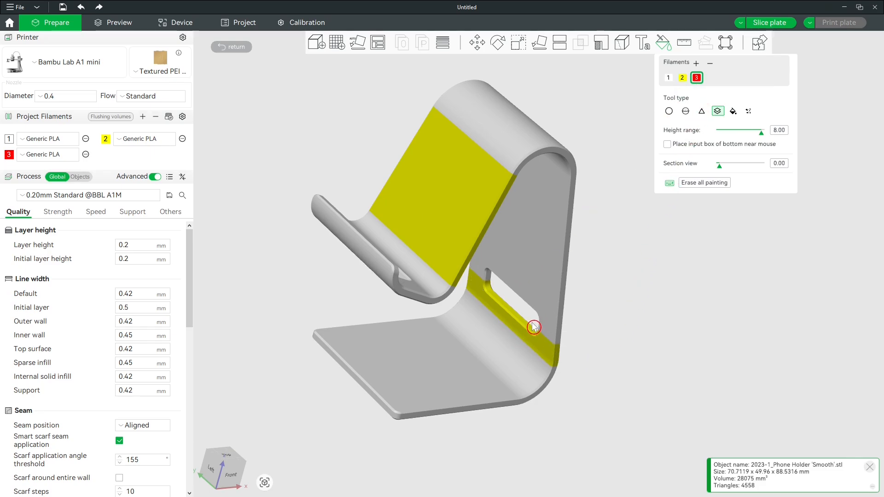
Paint a band of filament 3 directly above the yellow band on the rear leg with the Height Range tool at 8.00.
click(543, 340)
mouse_move(626, 379)
mouse_down()
mouse_move(587, 367)
mouse_move(628, 371)
mouse_up()
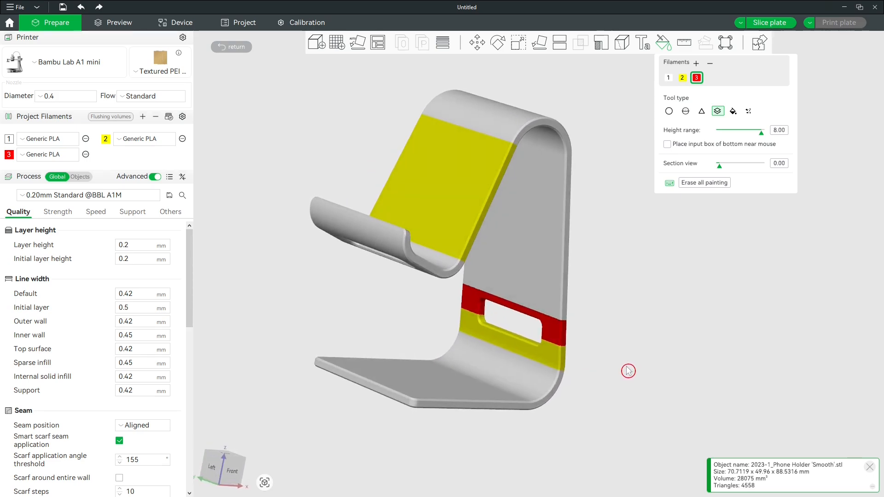
Fill the base and the rear leg's inner and edge surfaces with filament 3, using the Fill tool with edge detection at 30.00.
click(734, 113)
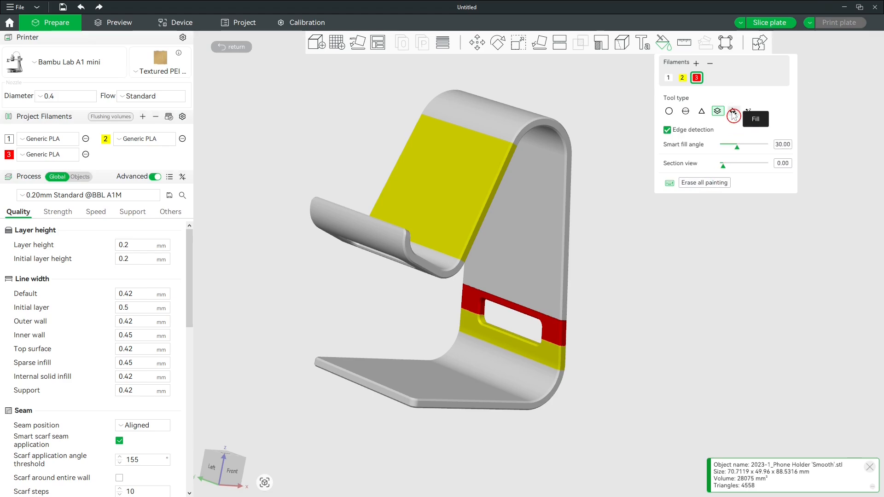
click(439, 369)
drag(488, 434, 484, 418)
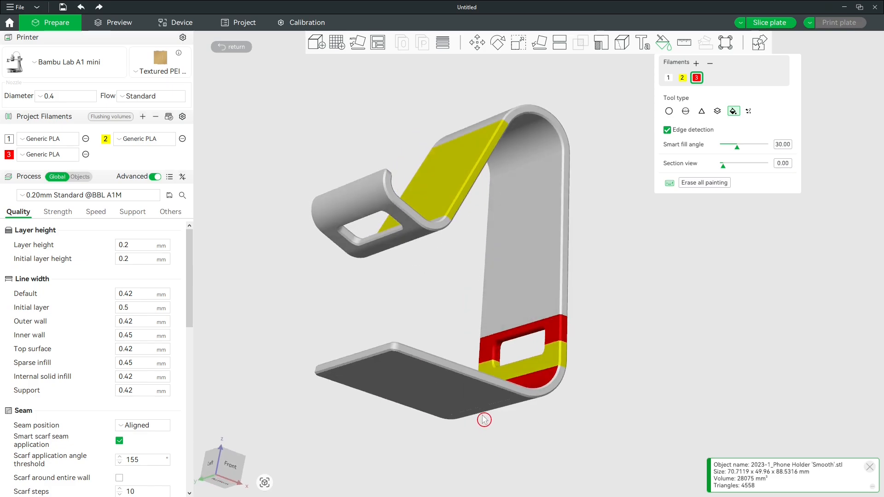
click(457, 378)
click(458, 370)
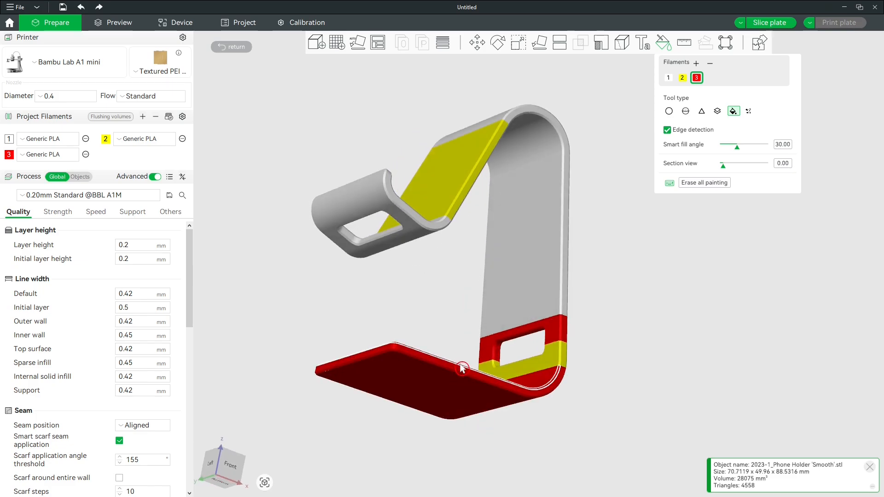
click(555, 358)
click(552, 251)
click(564, 269)
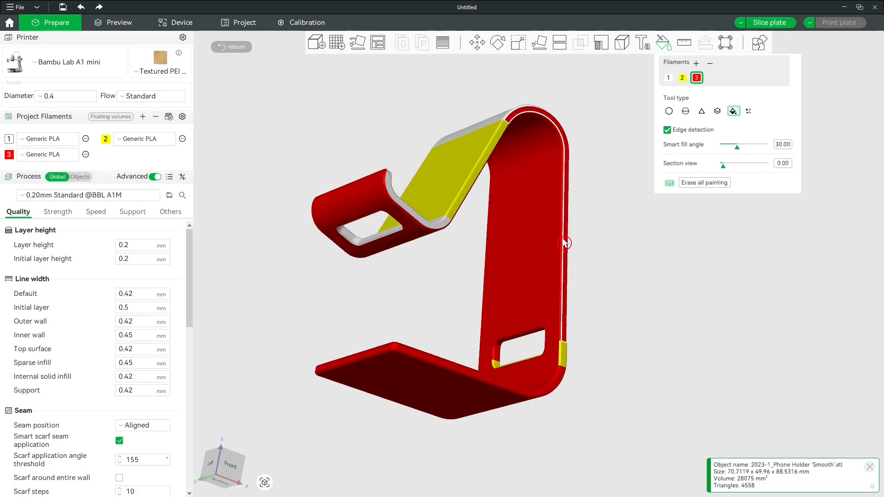
Fill the remaining unpainted and yellow areas of the backrest, phone cradle, slots and rear leg with red filament 3.
click(481, 131)
click(414, 215)
click(349, 242)
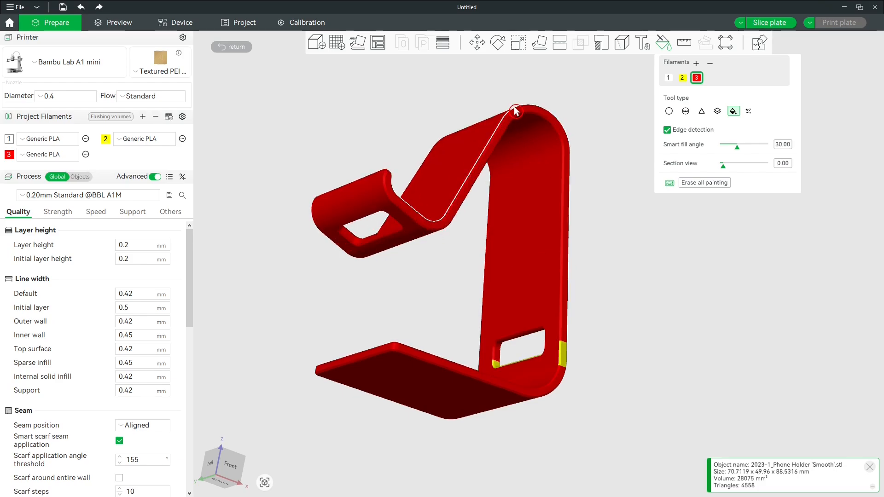
click(502, 366)
click(566, 358)
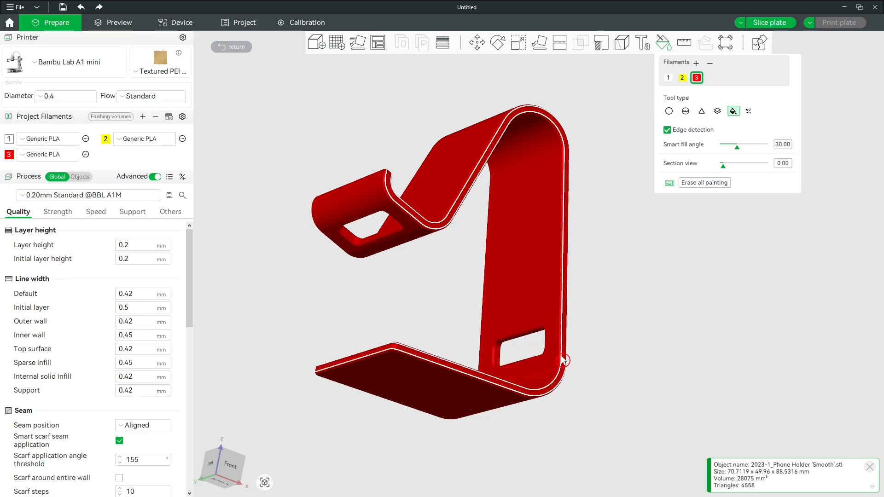
mouse_move(428, 317)
mouse_down()
mouse_move(517, 333)
mouse_move(413, 359)
mouse_up()
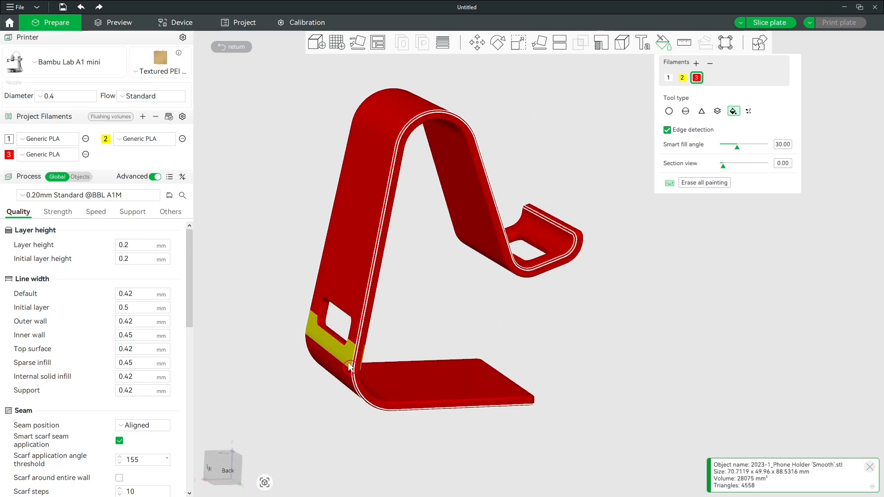
drag(586, 340, 545, 395)
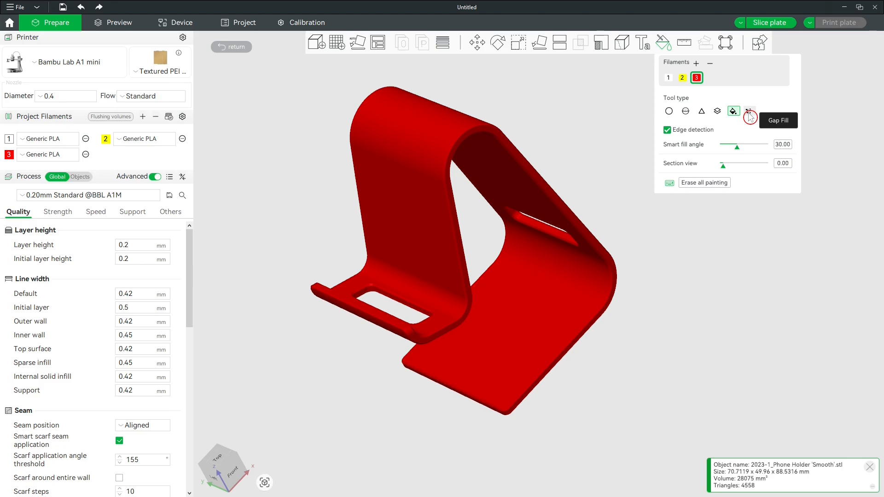
Erase all painting and refill the whole model with filament 3, with edge detection turned off.
click(707, 184)
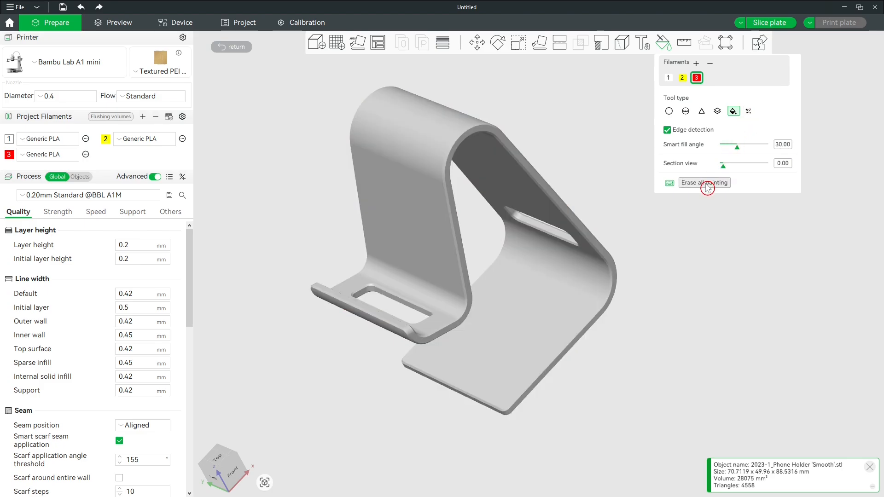
click(667, 130)
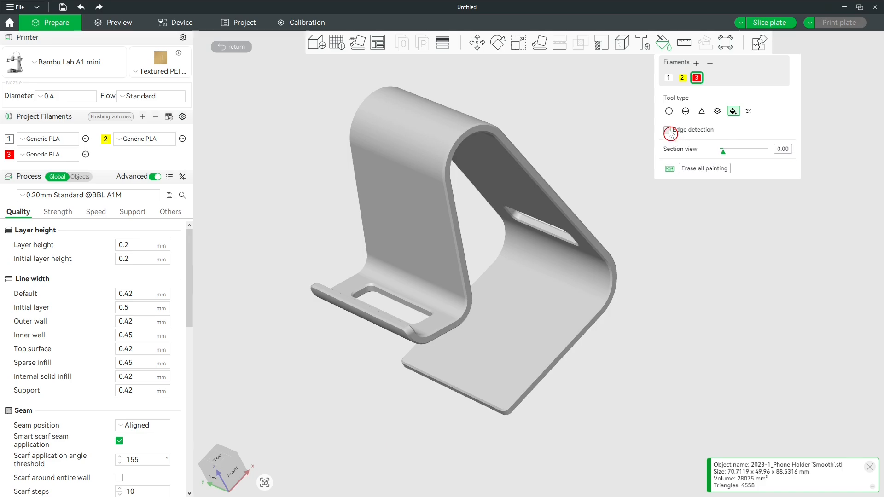
click(542, 219)
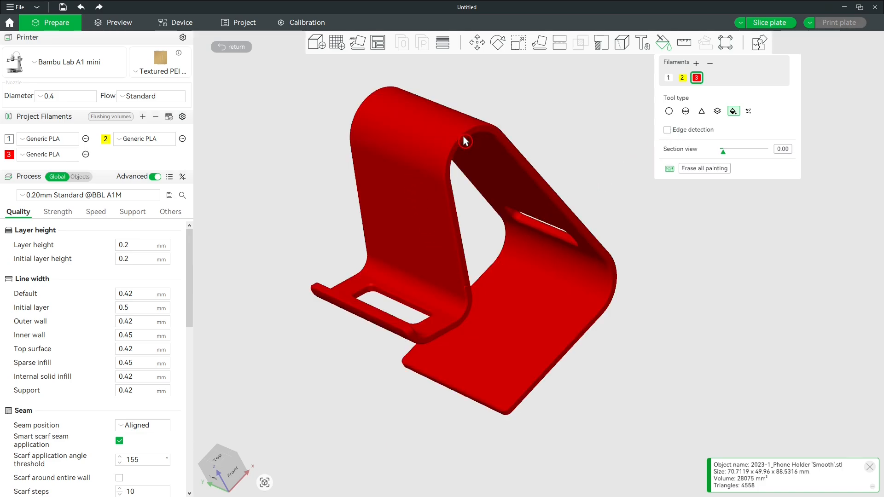
Clear the painting and fill the connected inner surface with filament 3, using edge detection and a smart fill angle of 37.00.
click(667, 131)
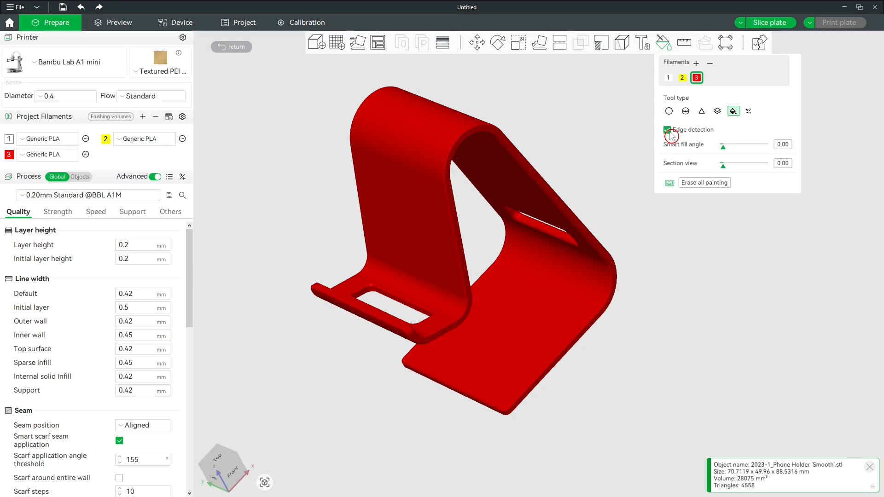
click(692, 184)
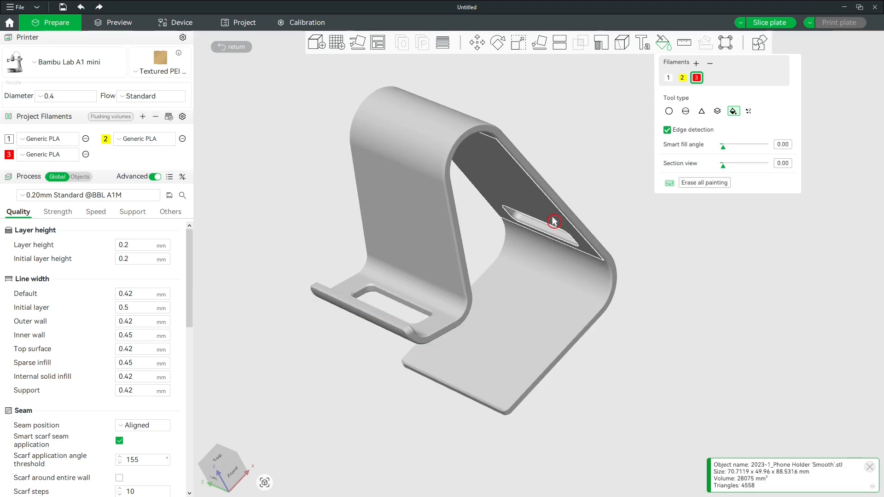
drag(725, 154, 742, 152)
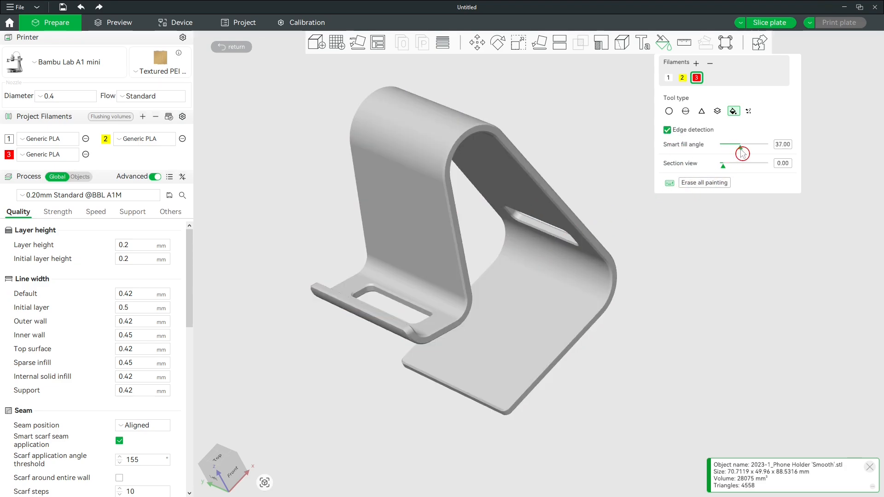
click(538, 211)
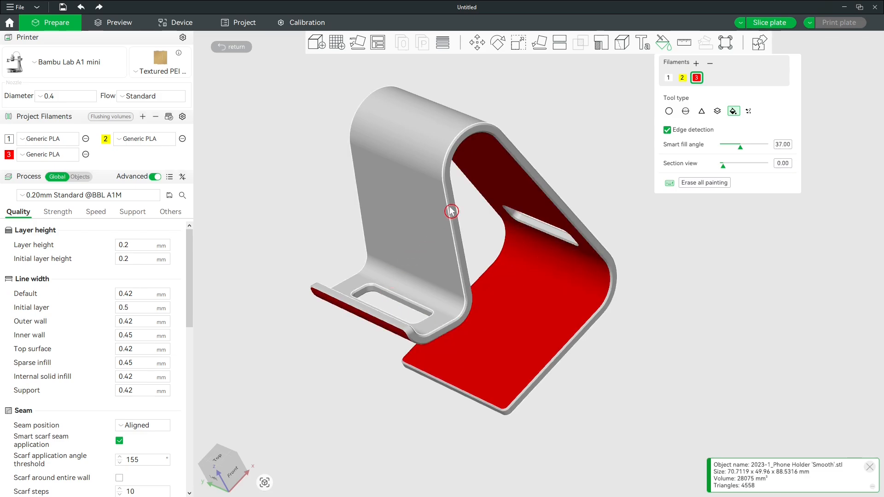
Set the smart fill angle to 4.00 and erase all painting from the model.
drag(743, 153, 727, 154)
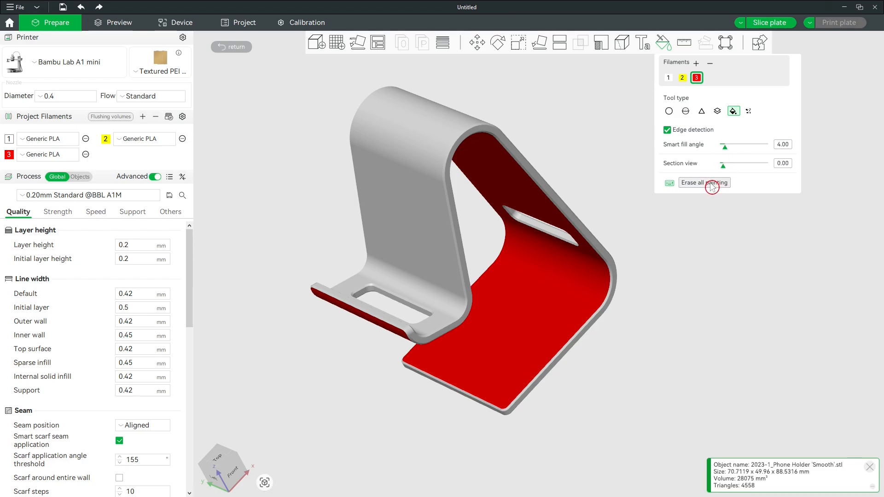
click(713, 184)
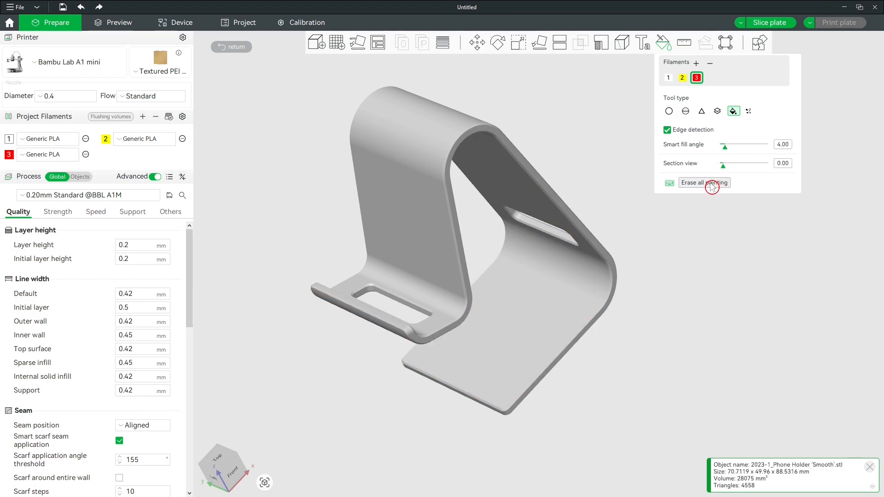
Turn off edge detection and fill the whole model with yellow filament 2.
click(680, 134)
click(683, 77)
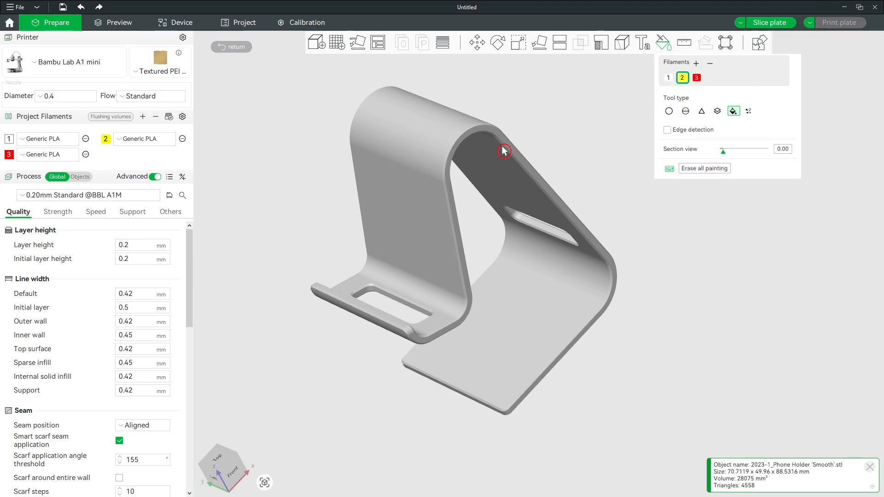
click(429, 184)
drag(389, 401, 357, 353)
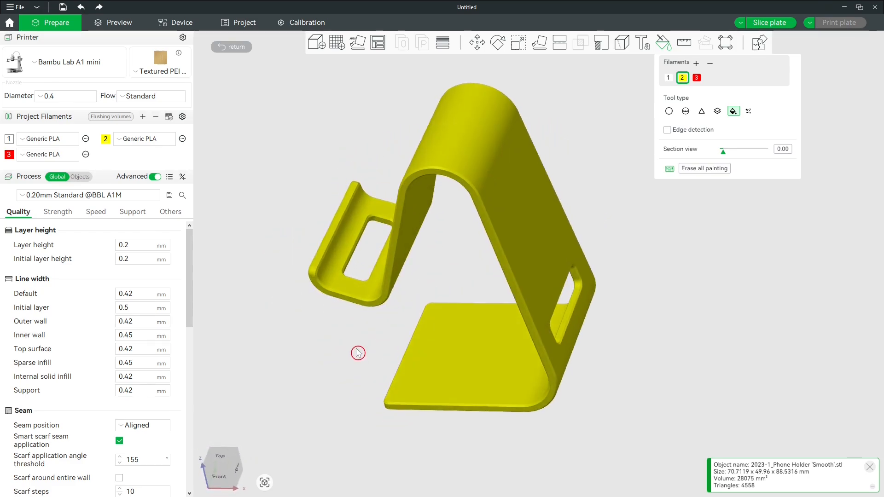